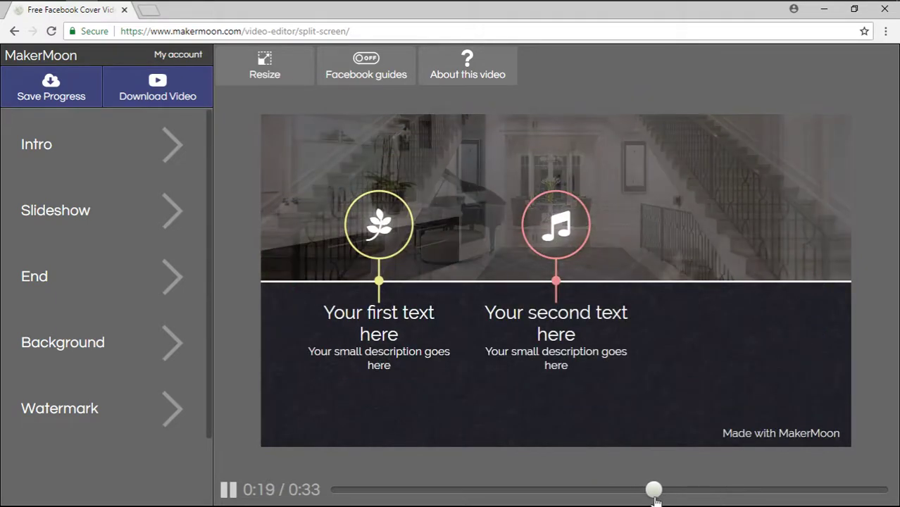
Step: Skim ahead to the video's end scene, and slightly enlarge the placeholder logo in the intro
{"action": "left_click_drag", "start_coordinate": [658, 492], "coordinate": [863, 502]}
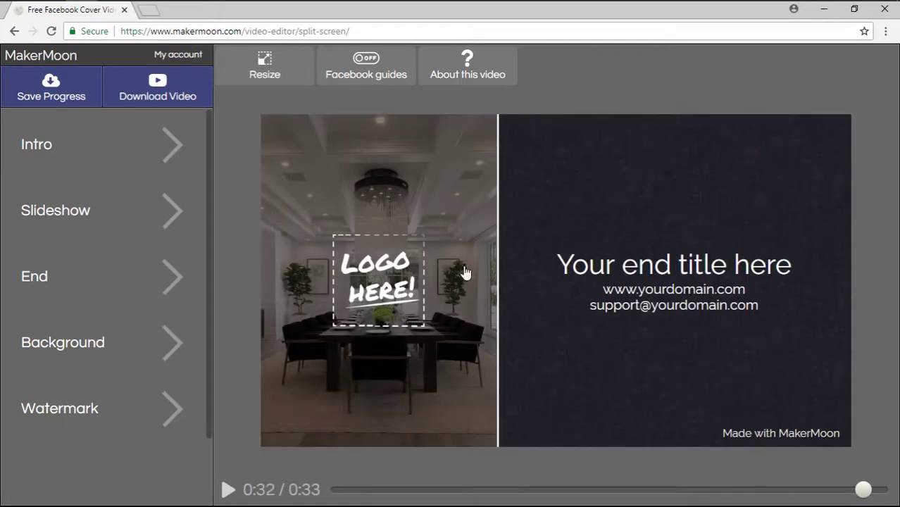
{"action": "left_click", "coordinate": [110, 146]}
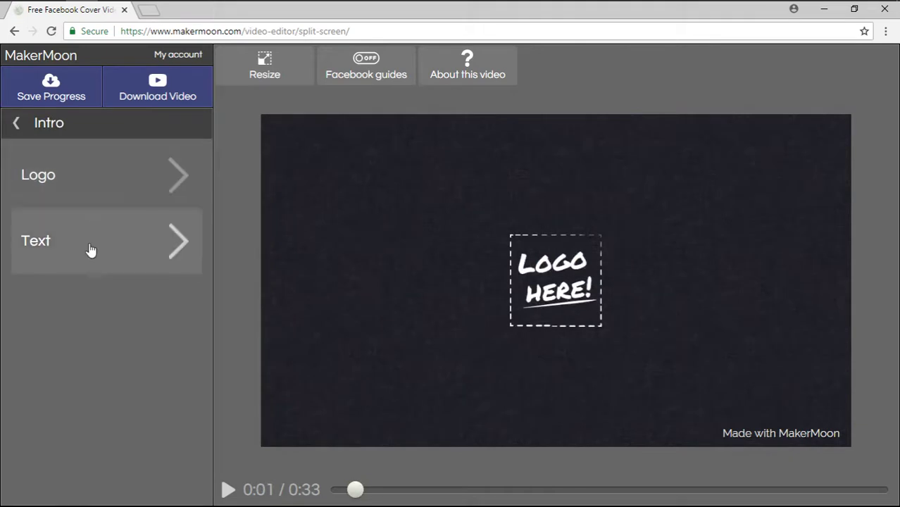
{"action": "left_click", "coordinate": [563, 265]}
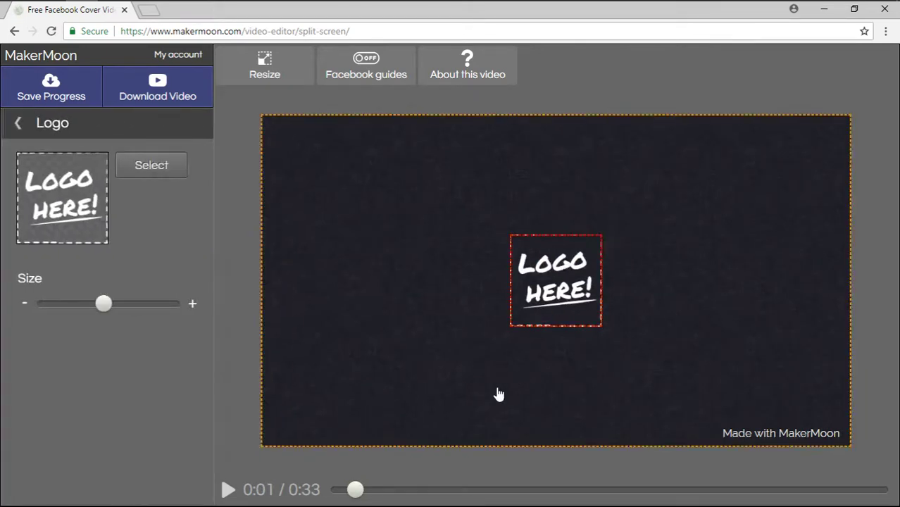
{"action": "left_click_drag", "start_coordinate": [87, 303], "coordinate": [113, 303]}
{"action": "left_click", "coordinate": [16, 125]}
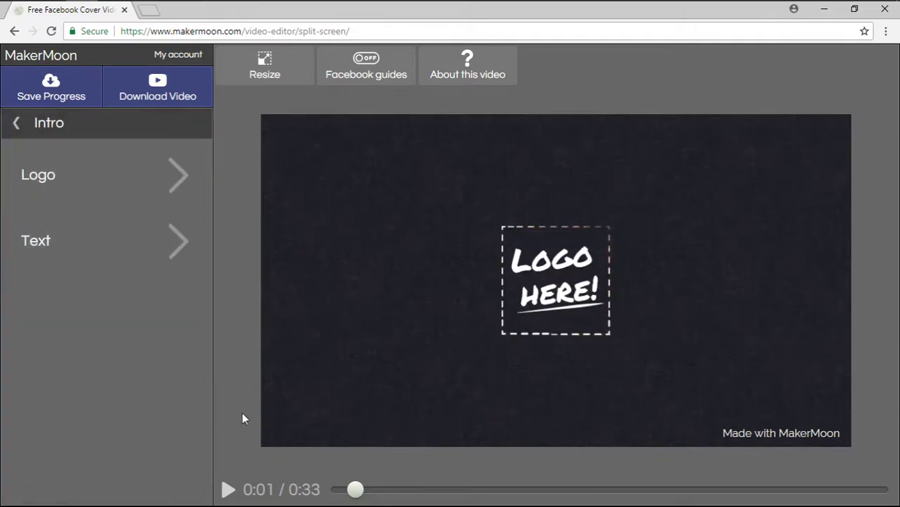
Step: Enlarge the intro's first punch line text and play the video to preview the change
{"action": "left_click", "coordinate": [226, 490]}
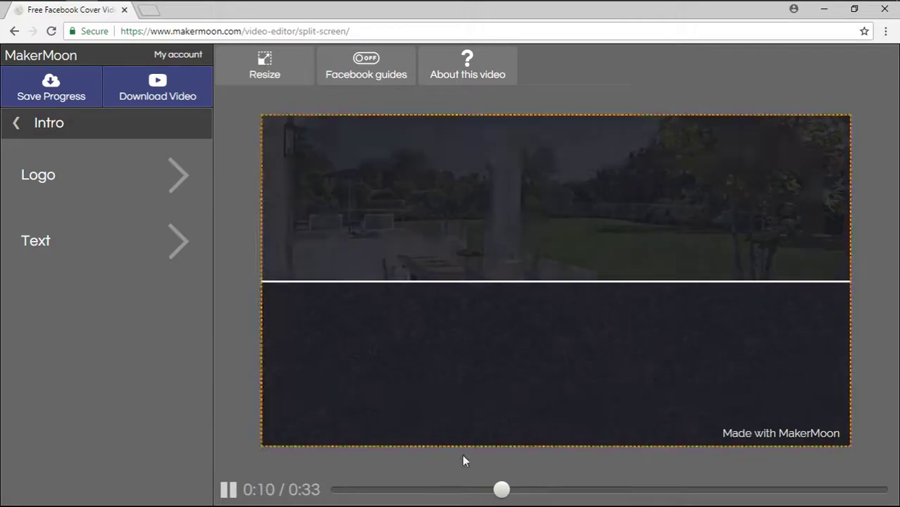
{"action": "left_click_drag", "start_coordinate": [501, 489], "coordinate": [455, 491]}
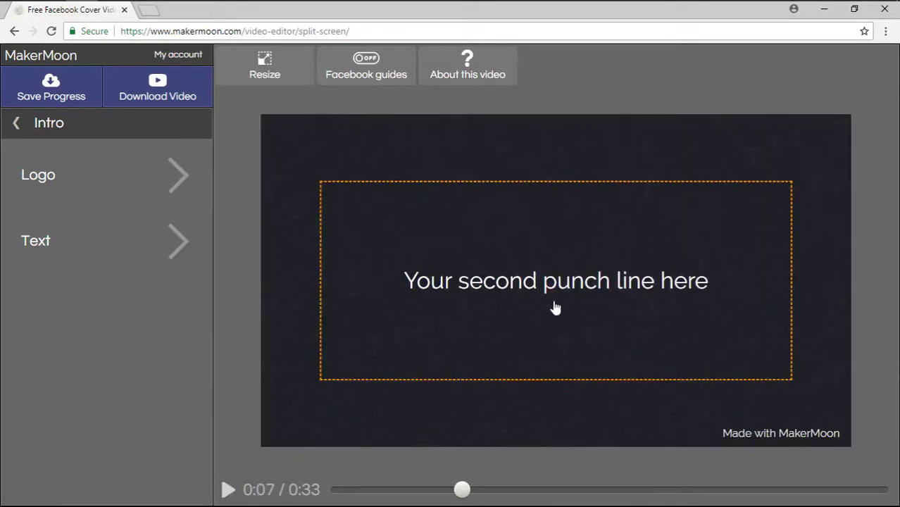
{"action": "left_click", "coordinate": [554, 306]}
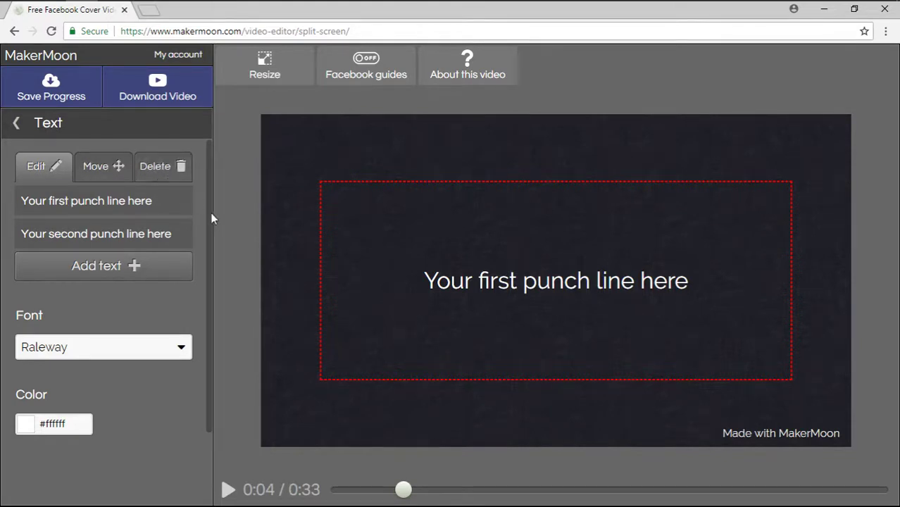
{"action": "left_click", "coordinate": [55, 204]}
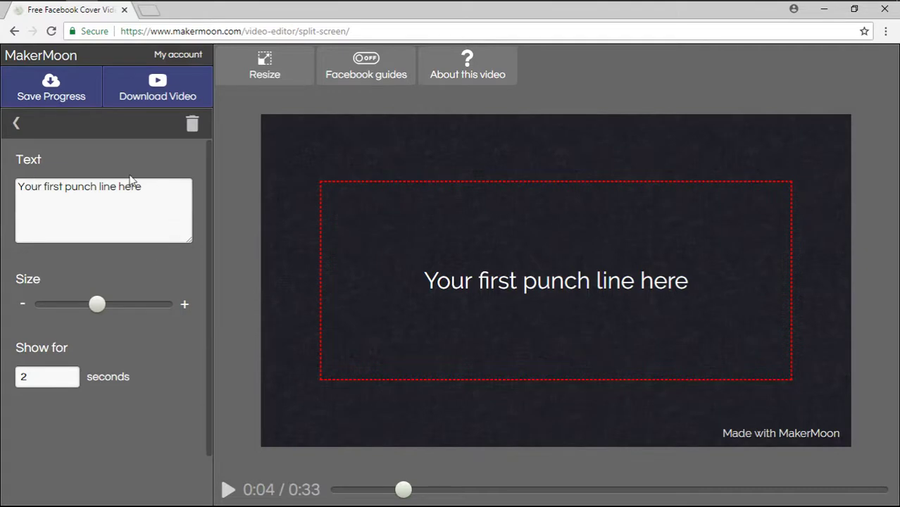
{"action": "left_click_drag", "start_coordinate": [101, 300], "coordinate": [124, 307]}
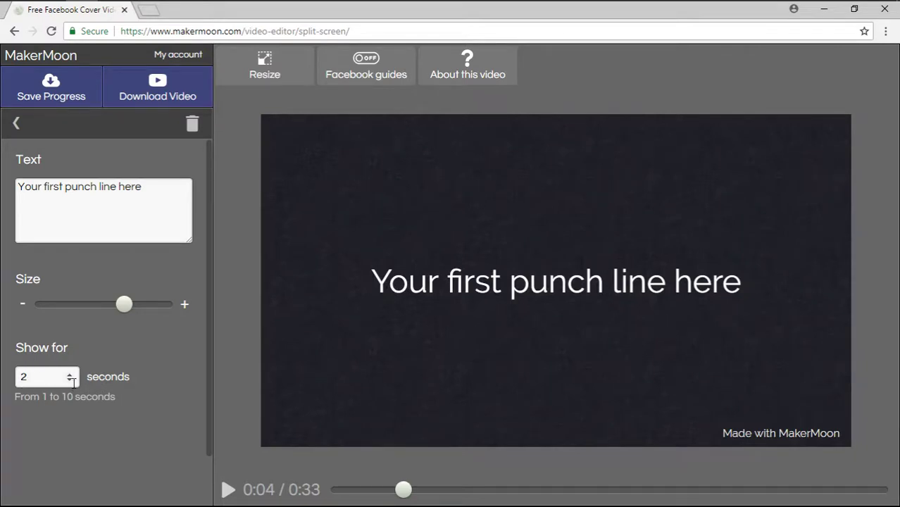
{"action": "left_click", "coordinate": [16, 123]}
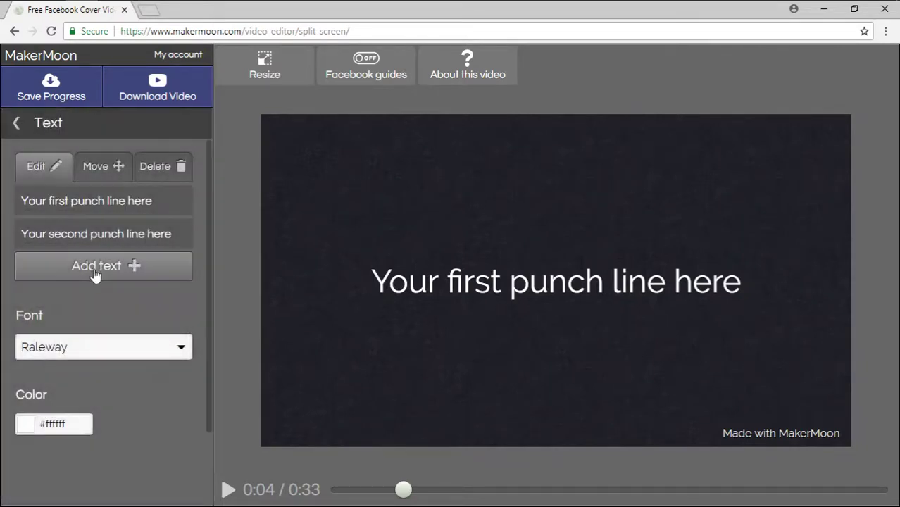
{"action": "scroll", "coordinate": [98, 295], "scroll_direction": "down", "scroll_amount": 1}
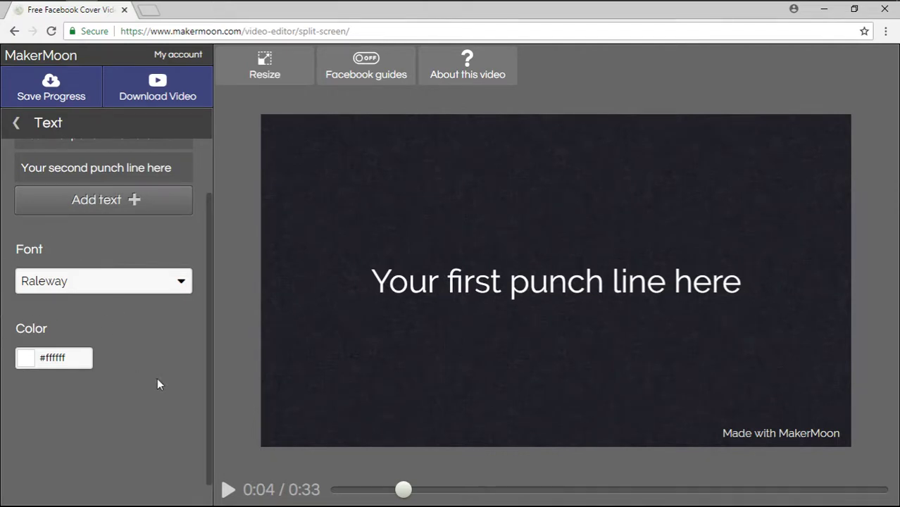
{"action": "left_click", "coordinate": [227, 489]}
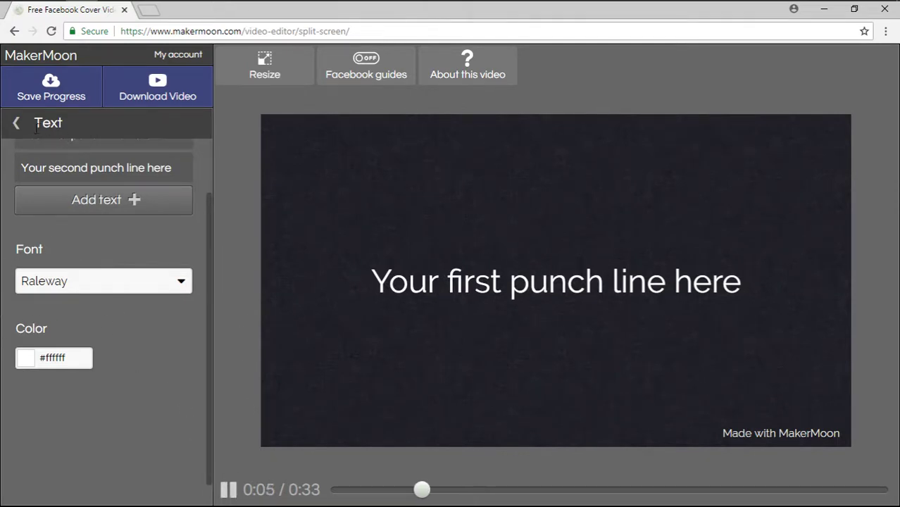
{"action": "left_click", "coordinate": [16, 123]}
{"action": "left_click", "coordinate": [16, 127]}
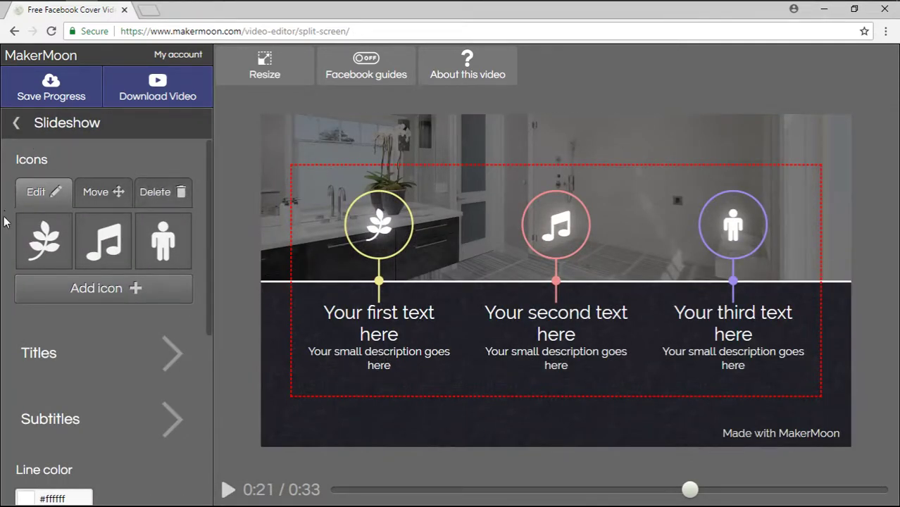
Step: Set the line color of the slideshow's first icon, the leaf, to purple #9890f0
{"action": "mouse_move", "coordinate": [62, 258]}
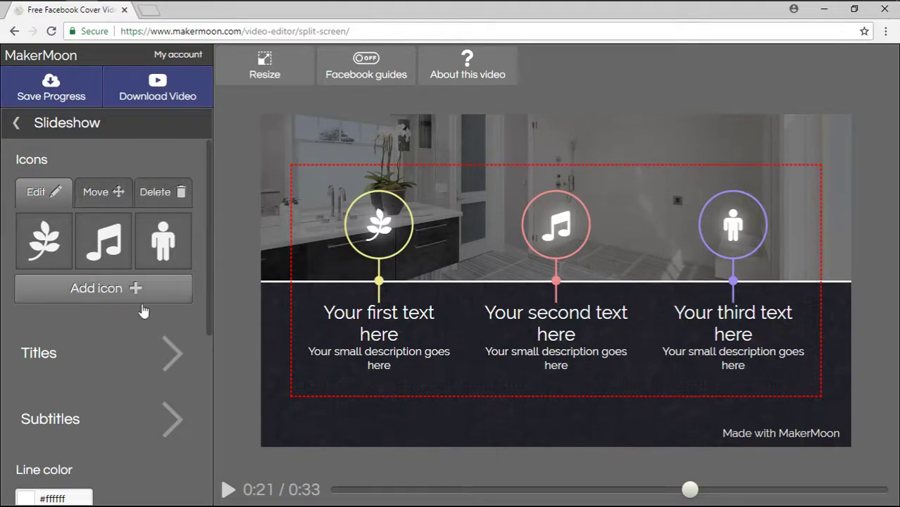
{"action": "left_click", "coordinate": [55, 253]}
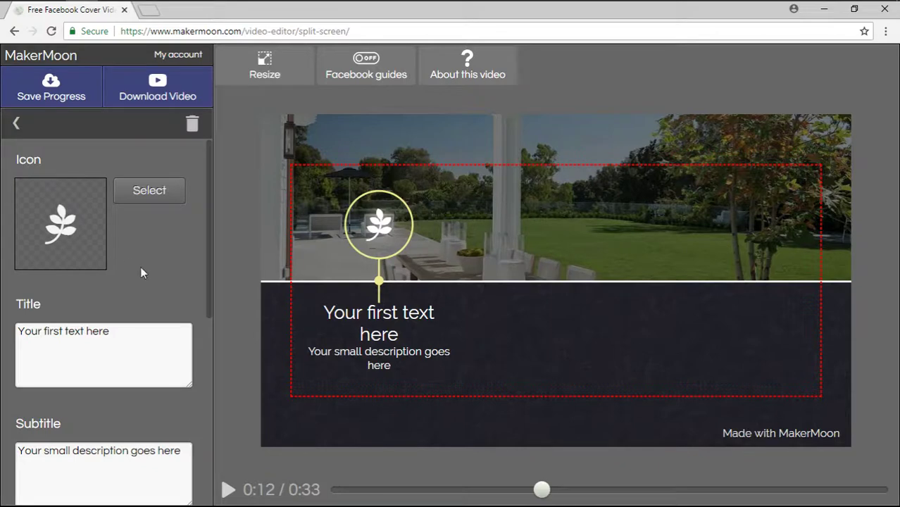
{"action": "scroll", "coordinate": [141, 273], "scroll_direction": "down", "scroll_amount": 2}
{"action": "scroll", "coordinate": [141, 232], "scroll_direction": "down", "scroll_amount": 3}
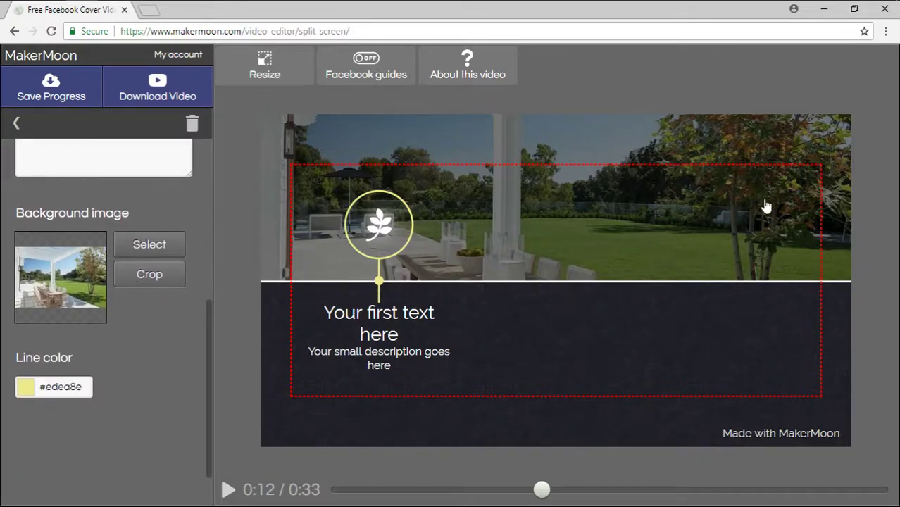
{"action": "scroll", "coordinate": [148, 303], "scroll_direction": "down", "scroll_amount": 1}
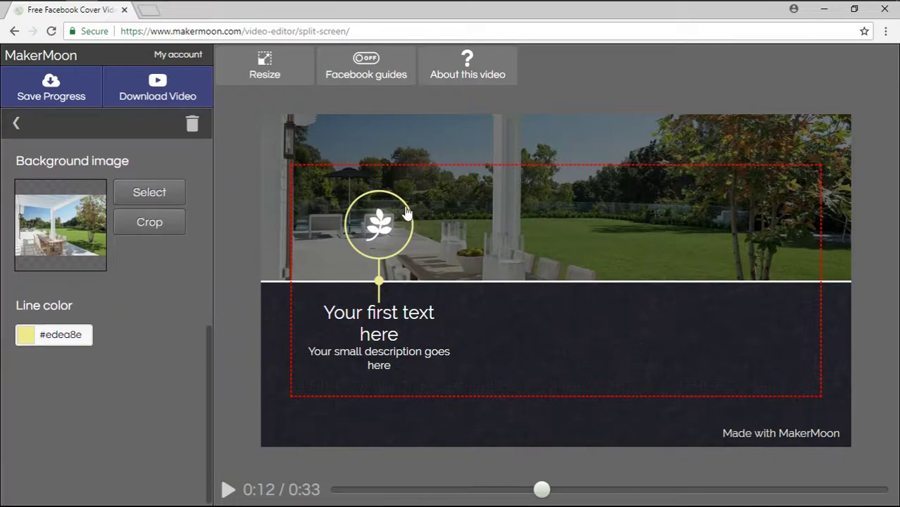
{"action": "left_click", "coordinate": [23, 340]}
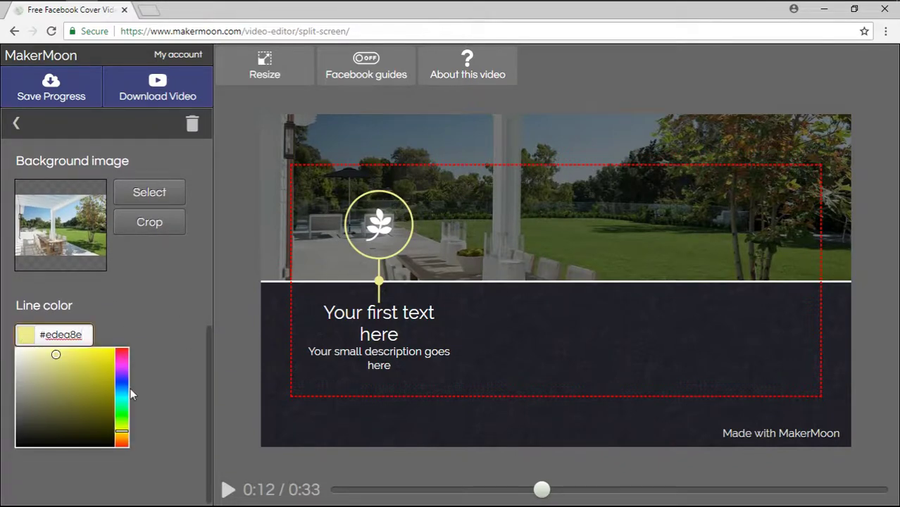
{"action": "left_click_drag", "start_coordinate": [131, 395], "coordinate": [138, 362]}
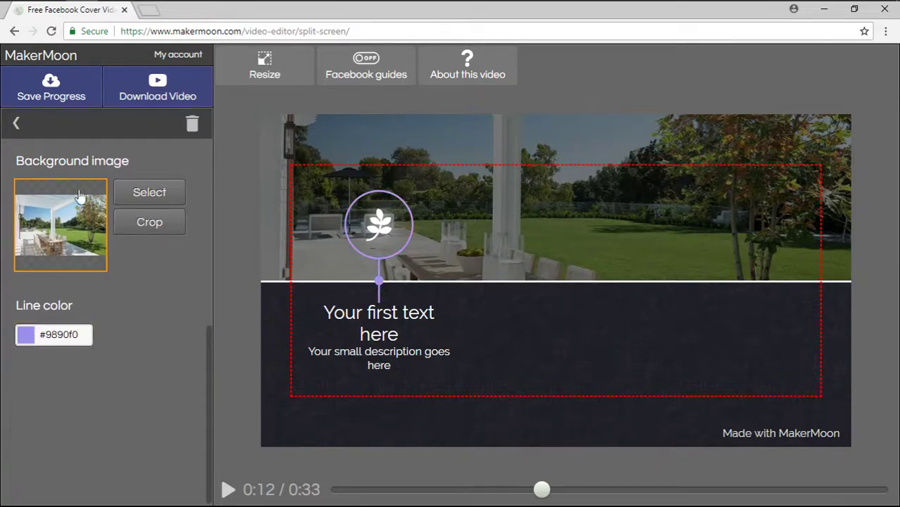
{"action": "left_click", "coordinate": [16, 124]}
Step: Check the slideshow titles' color, font and size settings with the preview moved to 0:23
{"action": "scroll", "coordinate": [134, 232], "scroll_direction": "down", "scroll_amount": 1}
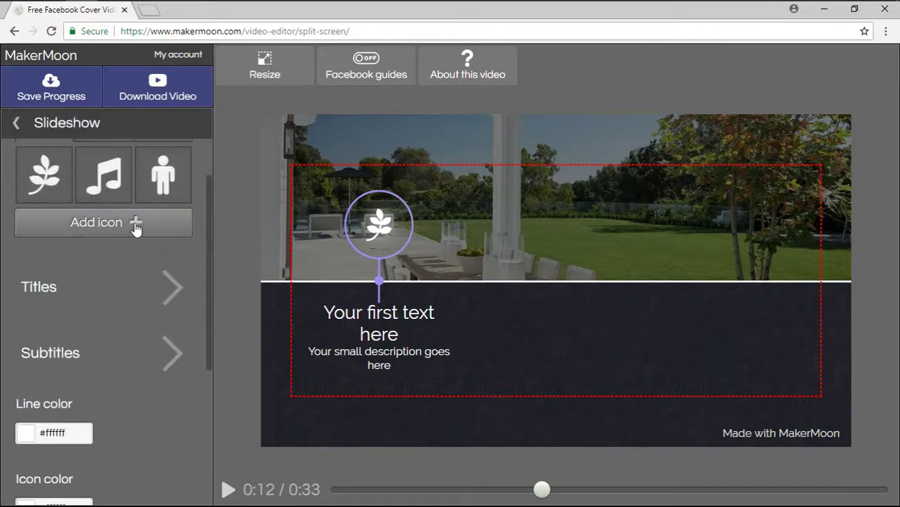
{"action": "left_click", "coordinate": [113, 314]}
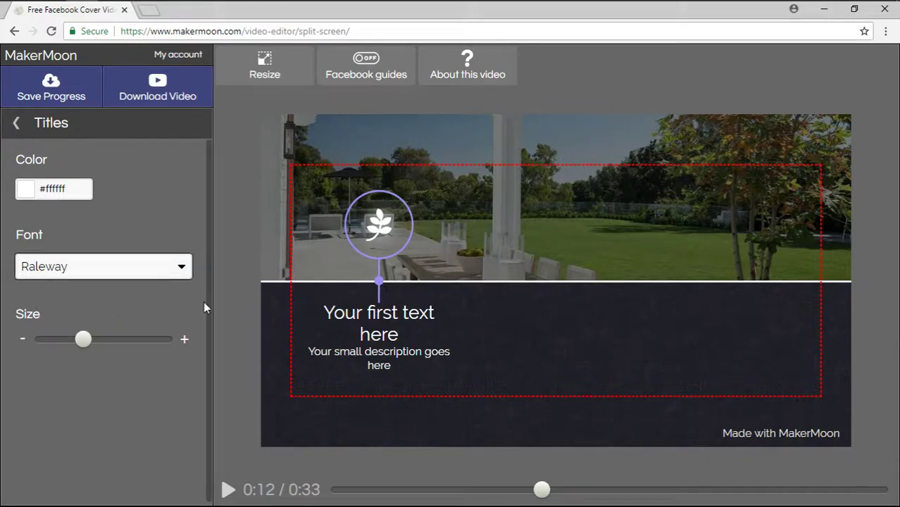
{"action": "left_click_drag", "start_coordinate": [542, 491], "coordinate": [720, 491]}
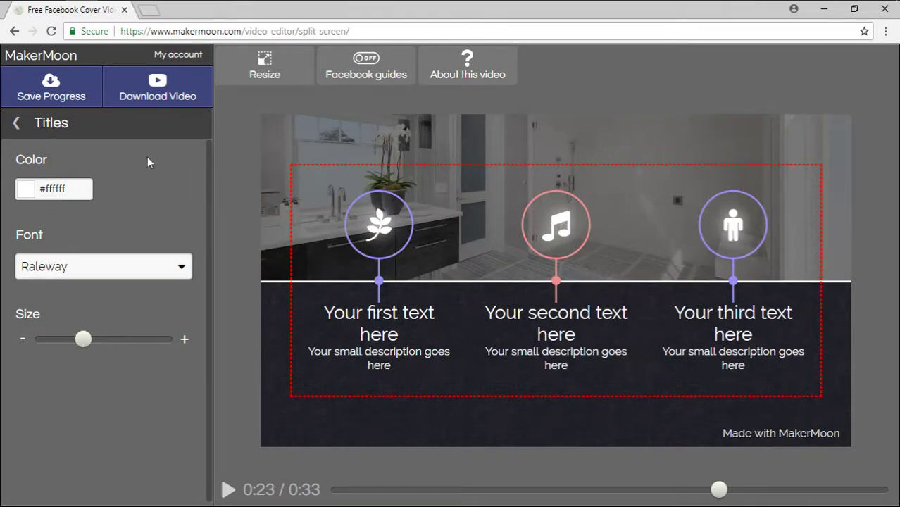
{"action": "left_click", "coordinate": [15, 122]}
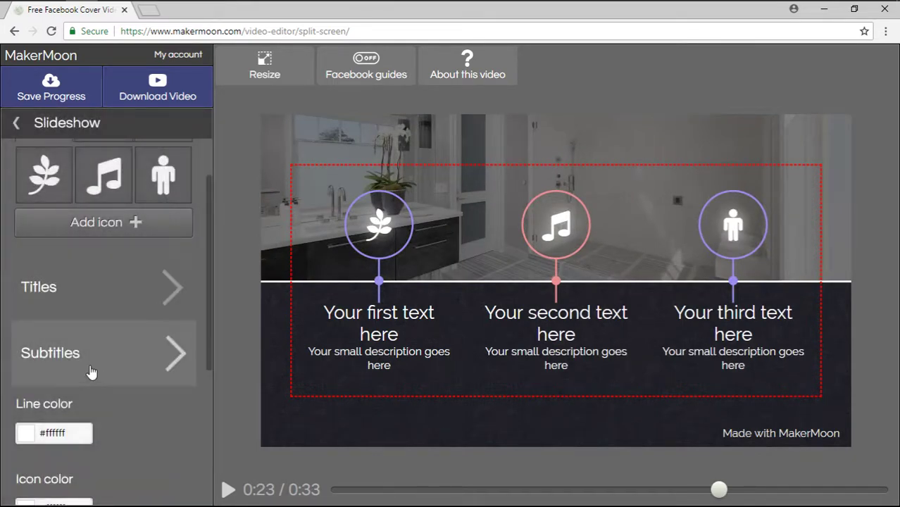
Step: Set the slideshow's overall line color to red #ff1919 and return to the main list of sections
{"action": "scroll", "coordinate": [144, 302], "scroll_direction": "down", "scroll_amount": 4}
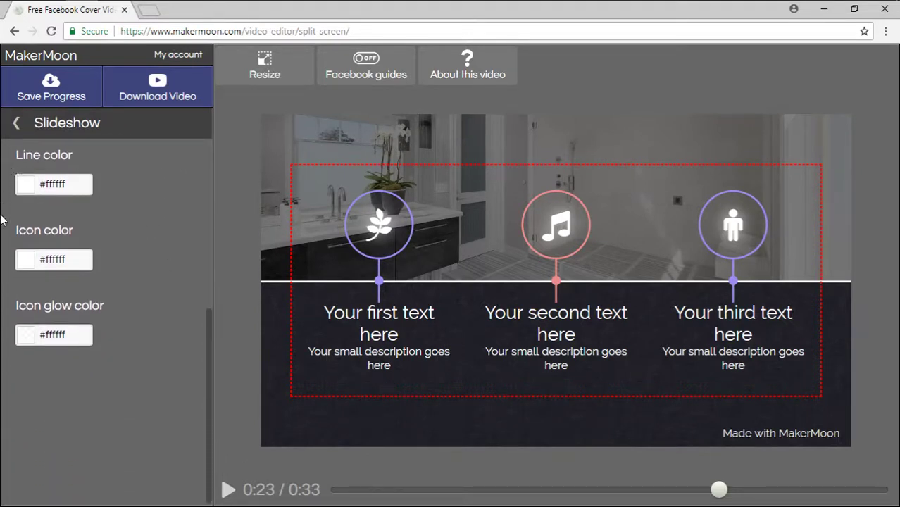
{"action": "scroll", "coordinate": [158, 322], "scroll_direction": "up", "scroll_amount": 1}
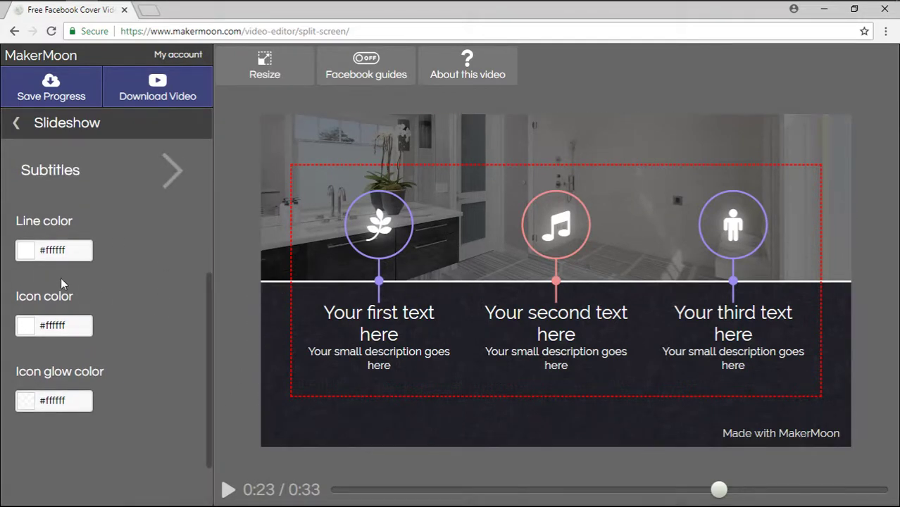
{"action": "left_click", "coordinate": [28, 254]}
{"action": "left_click_drag", "start_coordinate": [83, 317], "coordinate": [109, 261]}
{"action": "left_click", "coordinate": [150, 295]}
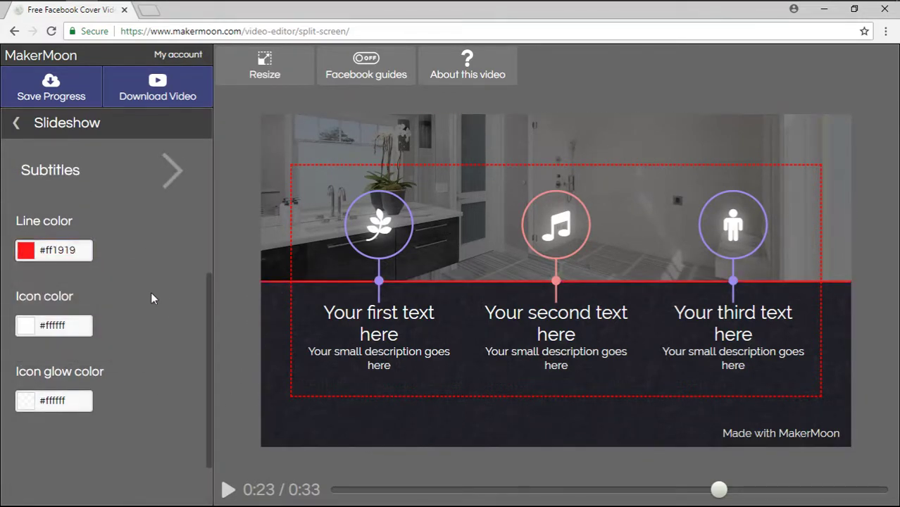
{"action": "scroll", "coordinate": [112, 300], "scroll_direction": "down", "scroll_amount": 1}
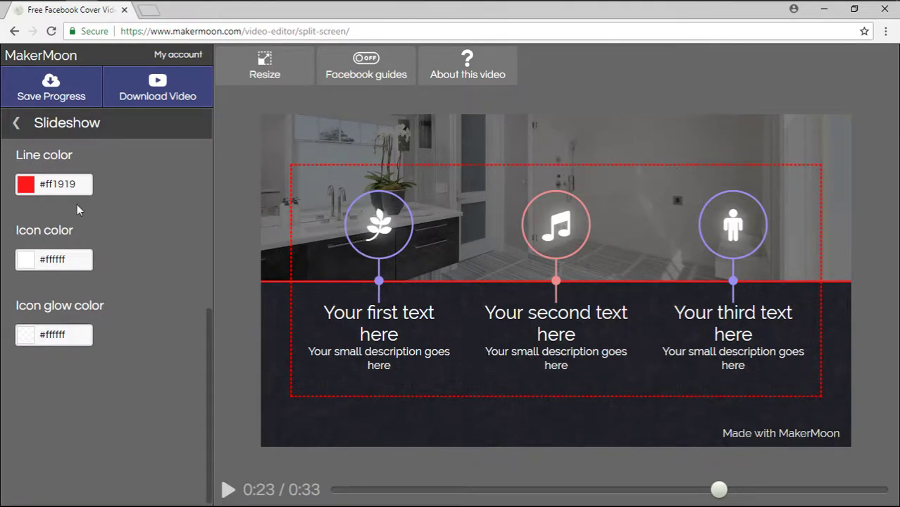
{"action": "left_click", "coordinate": [12, 126]}
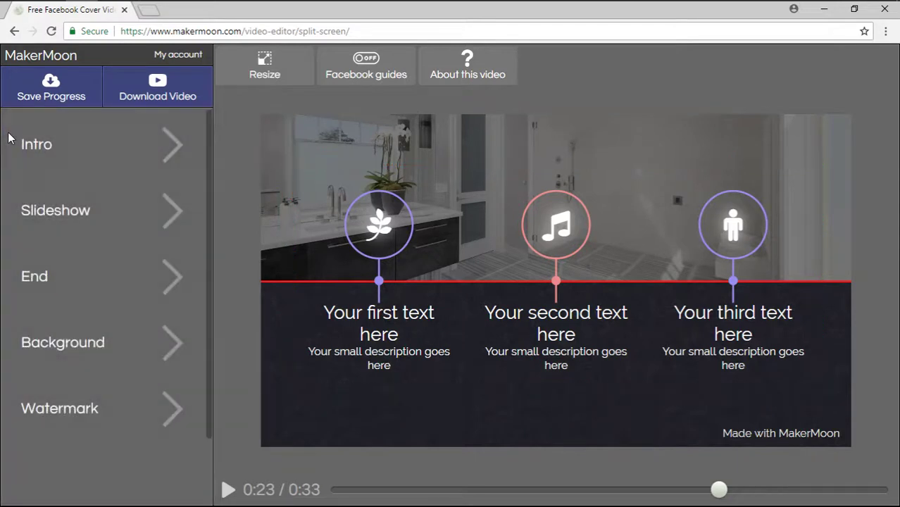
Step: Give the end scene's image a more opaque dark red overlay, #3b0c0c
{"action": "left_click", "coordinate": [98, 288]}
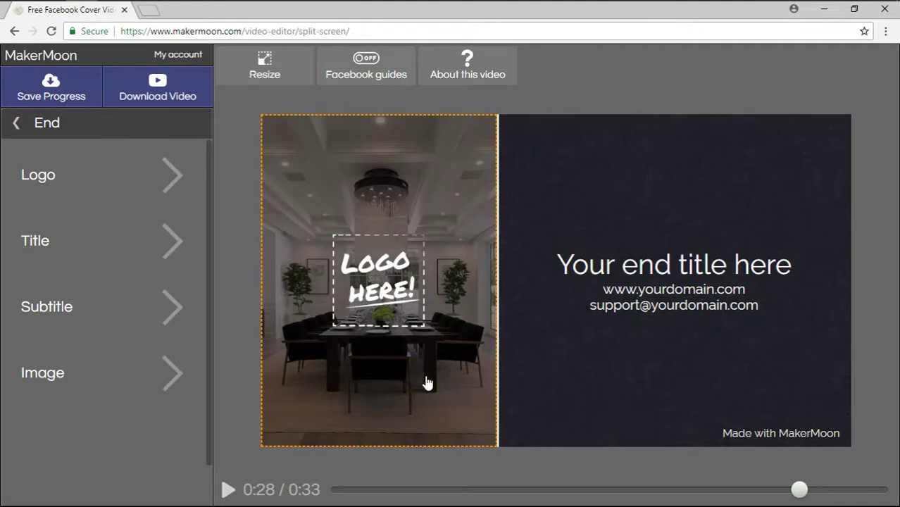
{"action": "left_click", "coordinate": [409, 310]}
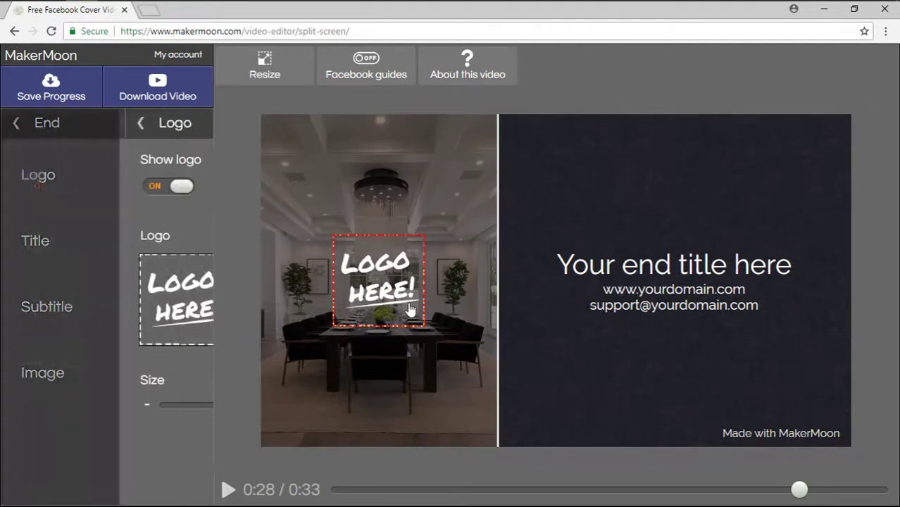
{"action": "left_click", "coordinate": [404, 165]}
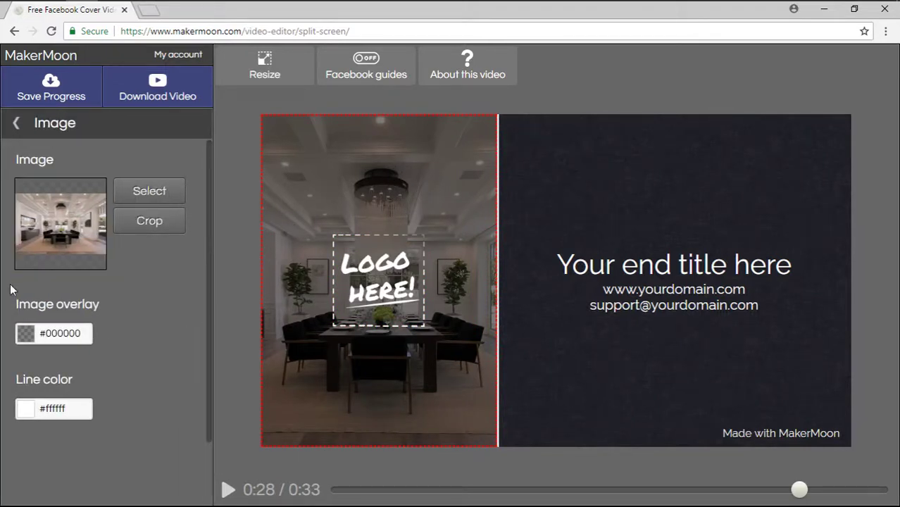
{"action": "left_click", "coordinate": [20, 337]}
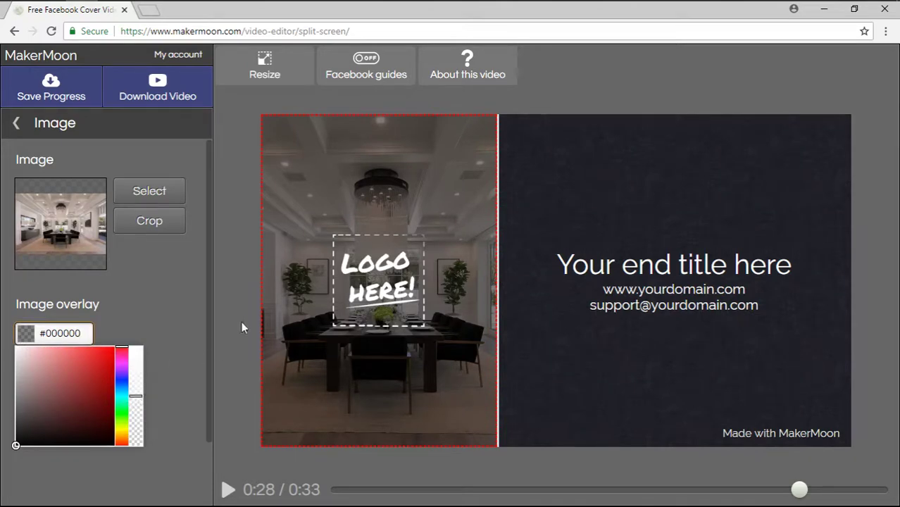
{"action": "left_click_drag", "start_coordinate": [136, 395], "coordinate": [95, 423]}
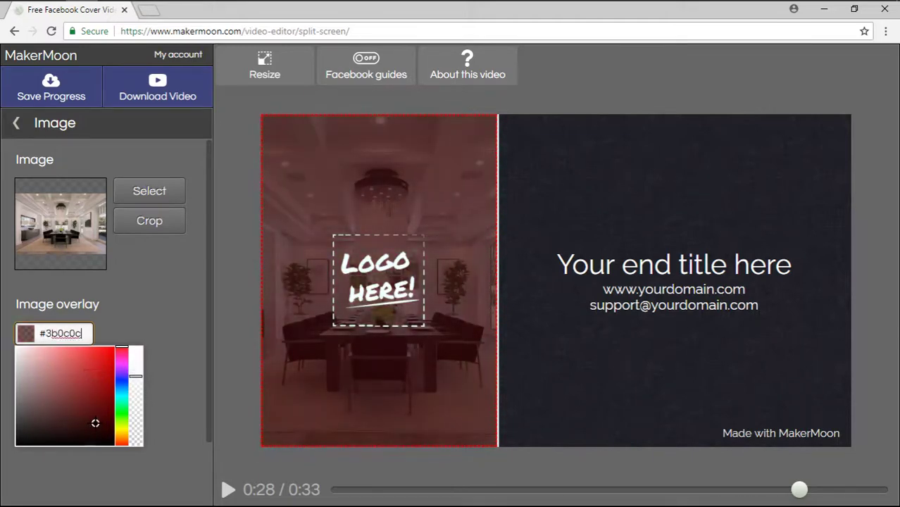
{"action": "left_click", "coordinate": [191, 360]}
{"action": "left_click", "coordinate": [15, 122]}
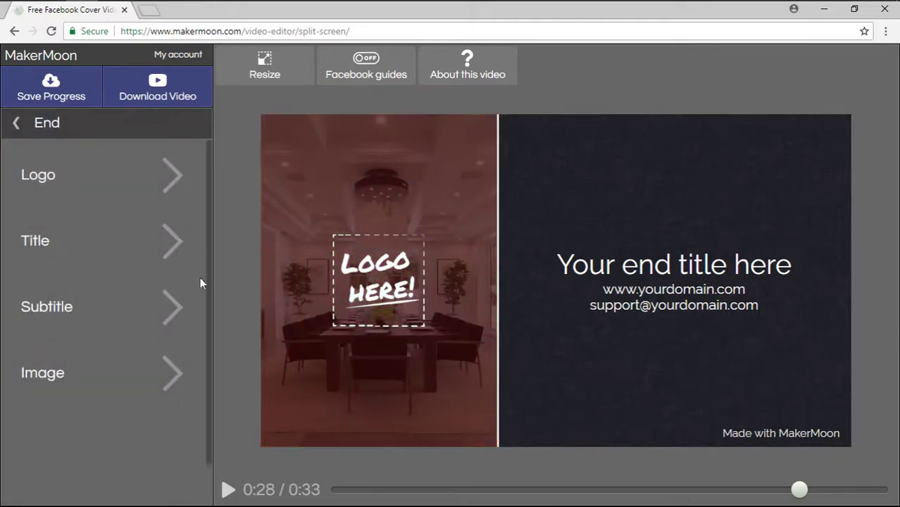
Step: Inspect the settings of the end scene's title, its subtitle and the video's watermark text
{"action": "left_click", "coordinate": [671, 280]}
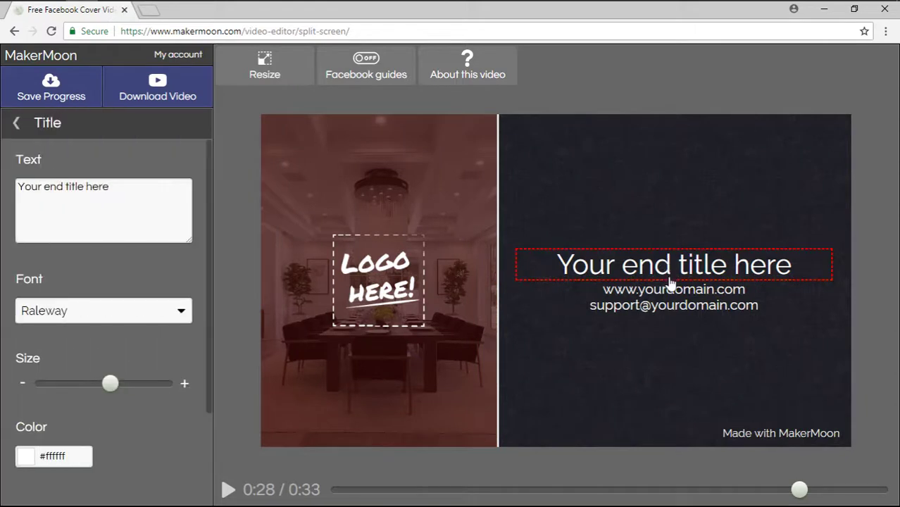
{"action": "left_click", "coordinate": [673, 310]}
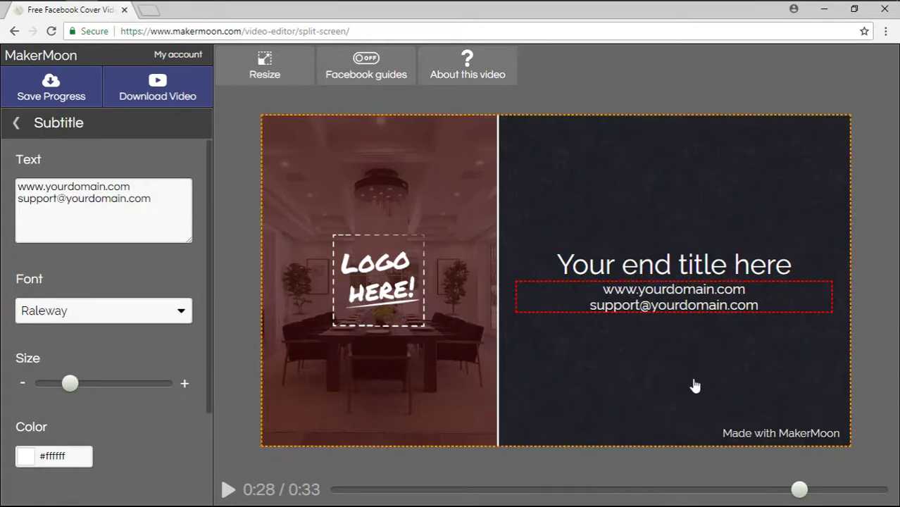
{"action": "left_click", "coordinate": [820, 438]}
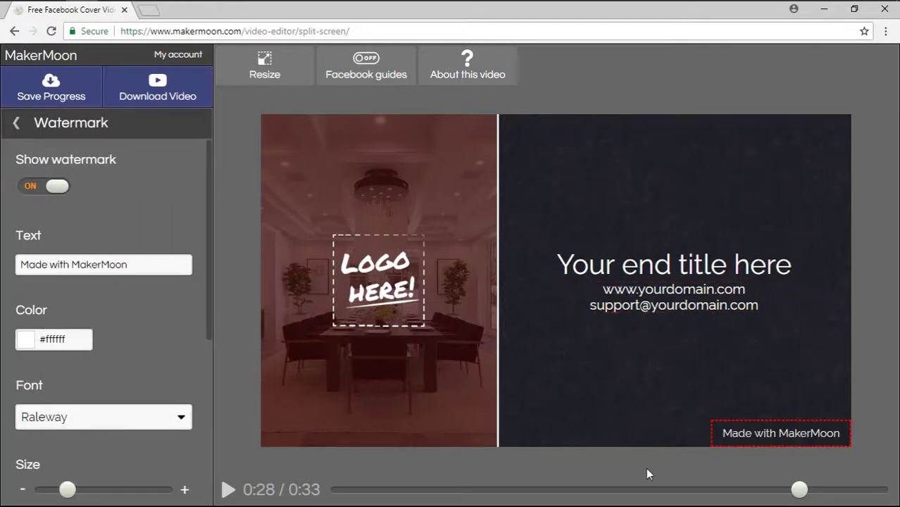
Step: Darken the video's background color to near-black #030308 with the preview moved to the first punch line at 0:05
{"action": "left_click", "coordinate": [799, 156]}
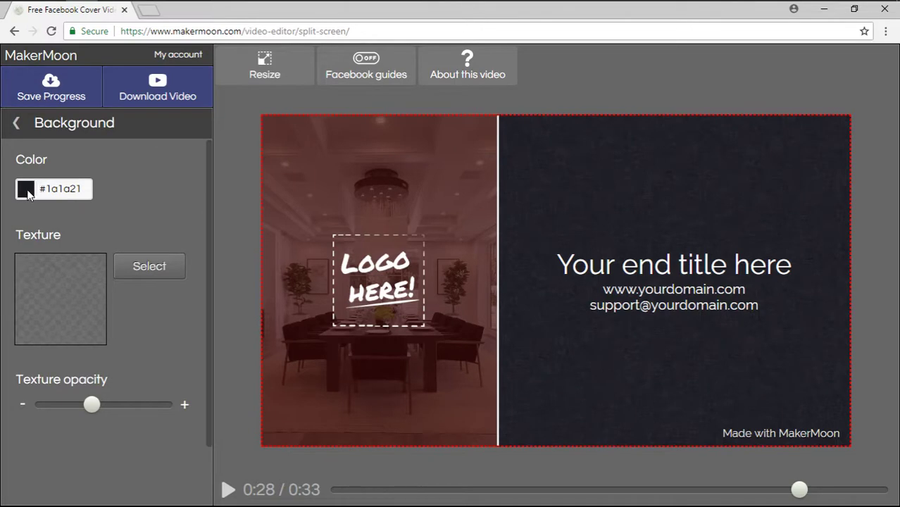
{"action": "left_click_drag", "start_coordinate": [553, 490], "coordinate": [422, 490]}
{"action": "left_click", "coordinate": [29, 195]}
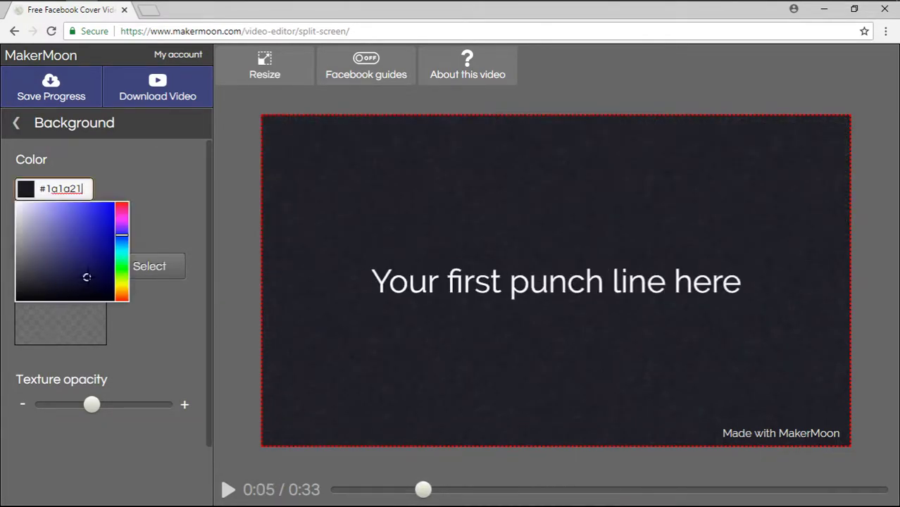
{"action": "left_click_drag", "start_coordinate": [77, 260], "coordinate": [81, 298]}
{"action": "left_click", "coordinate": [166, 225]}
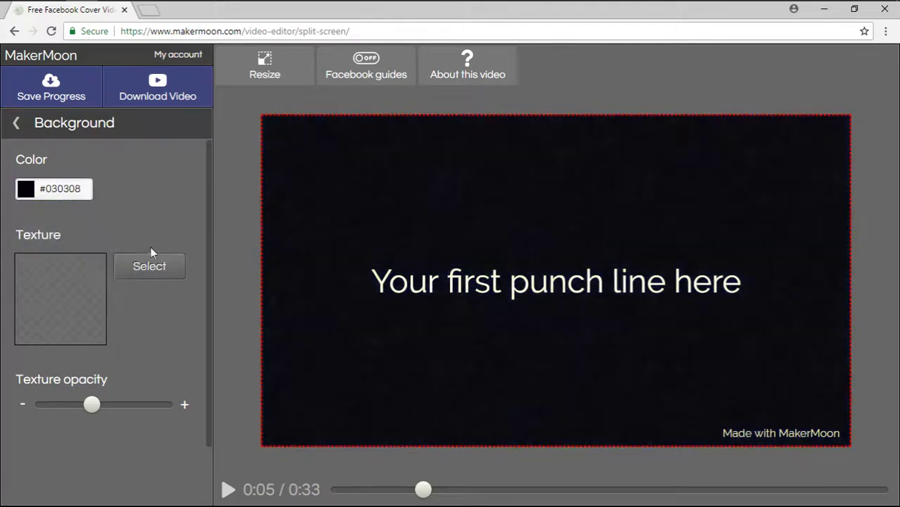
Step: Change the background color to dark navy #0e0e2e and raise its texture opacity to about three quarters of the range
{"action": "left_click", "coordinate": [25, 192]}
{"action": "left_click_drag", "start_coordinate": [84, 262], "coordinate": [84, 283]}
{"action": "left_click", "coordinate": [148, 216]}
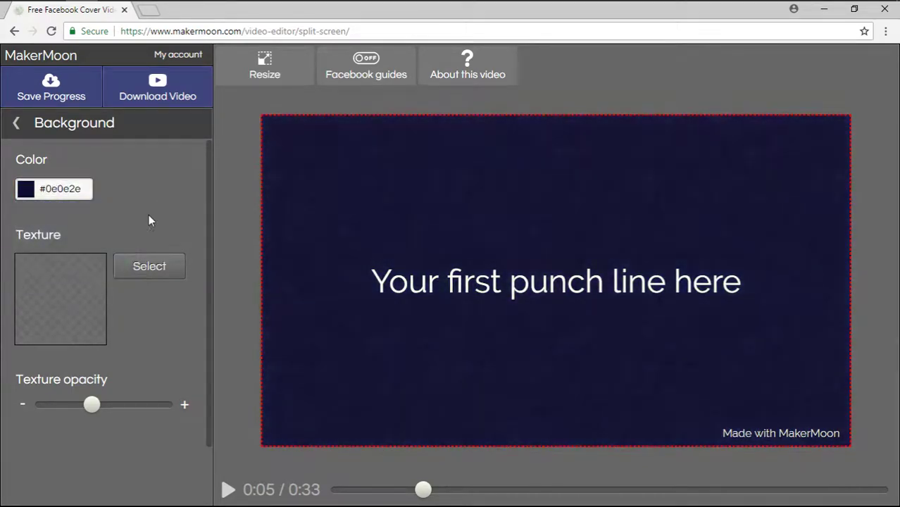
{"action": "left_click_drag", "start_coordinate": [95, 412], "coordinate": [123, 417]}
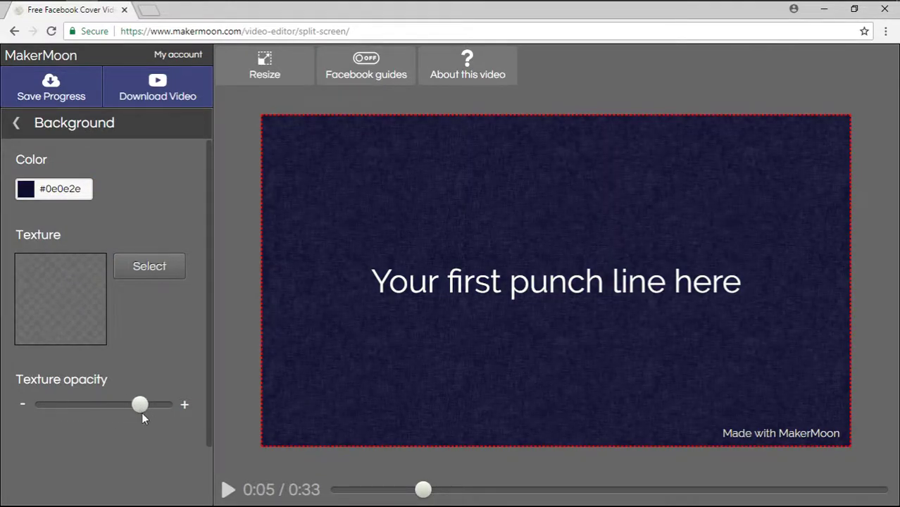